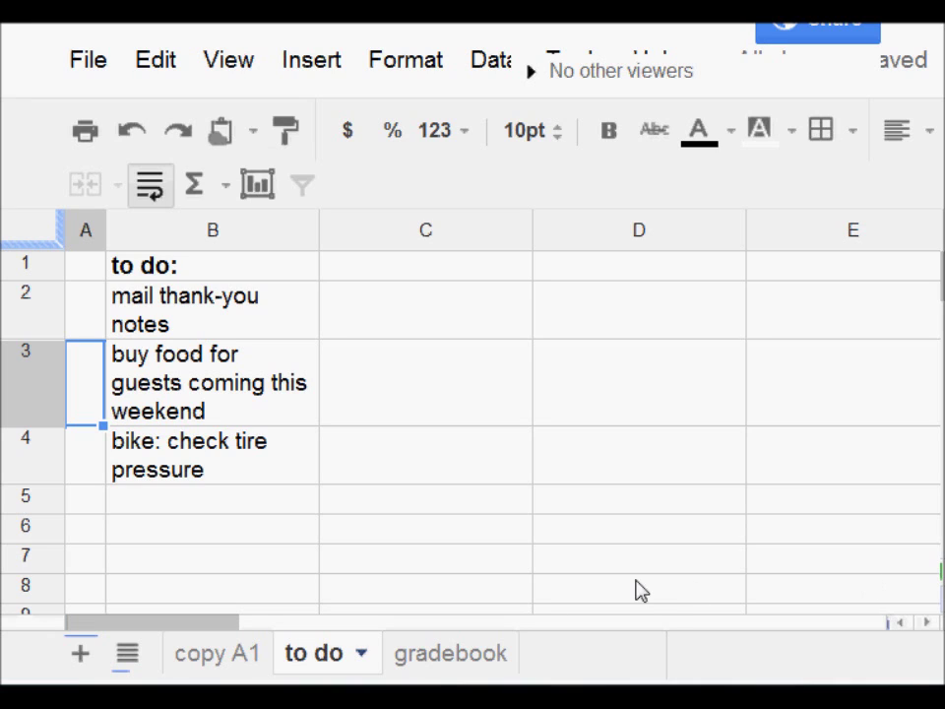
Browse the gradebook sheet's cells, then switch to the copy A1 sheet
right_click(466, 651)
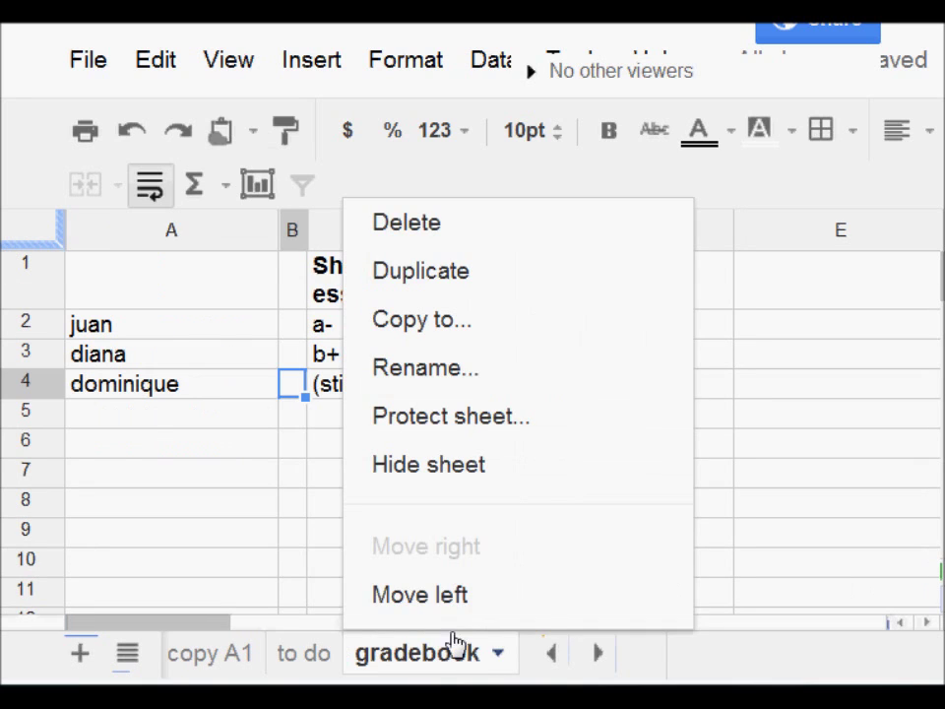
click(253, 543)
key(Right)
key(Up)
key(Up)
key(Up)
key(Up)
key(Up)
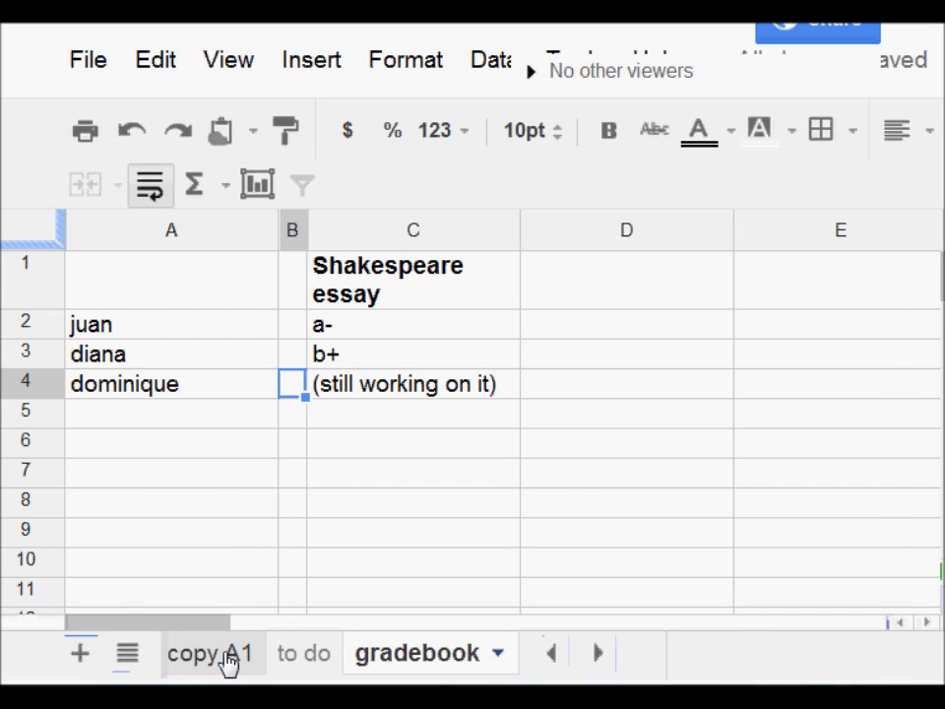
click(226, 657)
Check the =NOW() formula in cell A1 of copy A1, then go back to the to do sheet
click(230, 568)
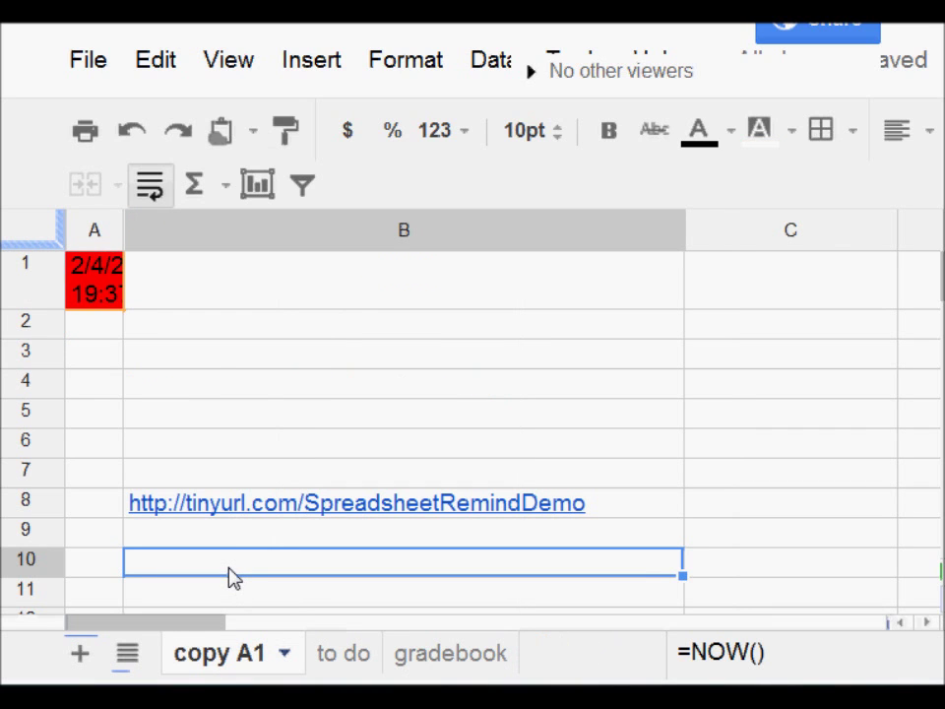
key(Up)
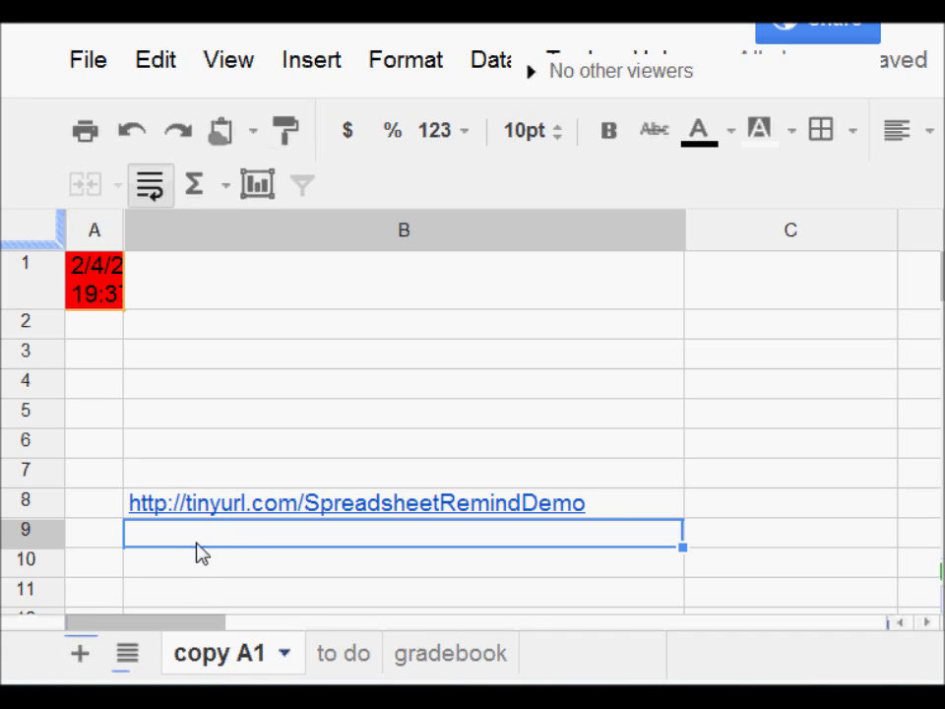
click(116, 423)
key(Up)
key(Up)
key(Up)
key(Up)
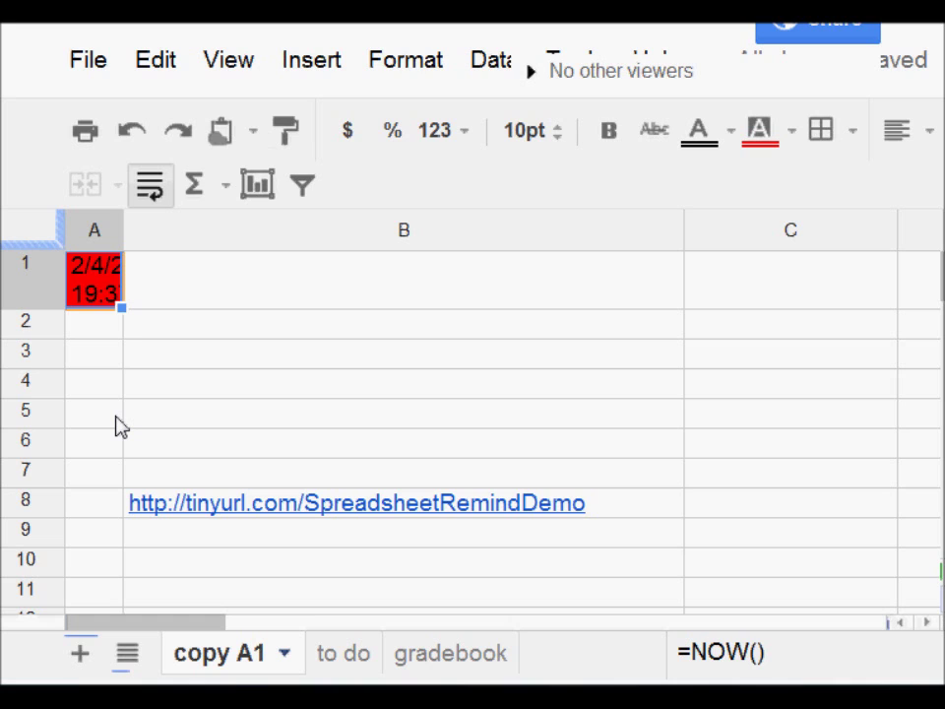
click(338, 667)
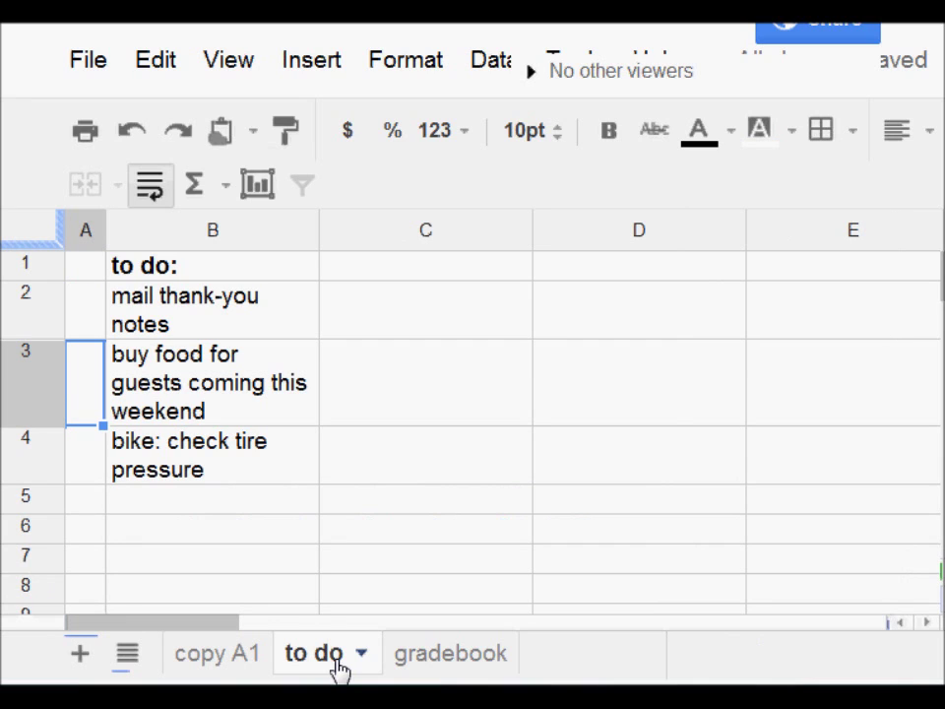
Paste the =NOW() timestamp into A3 and change its red-highlight rule date to 2/9/2012
key(ctrl+v)
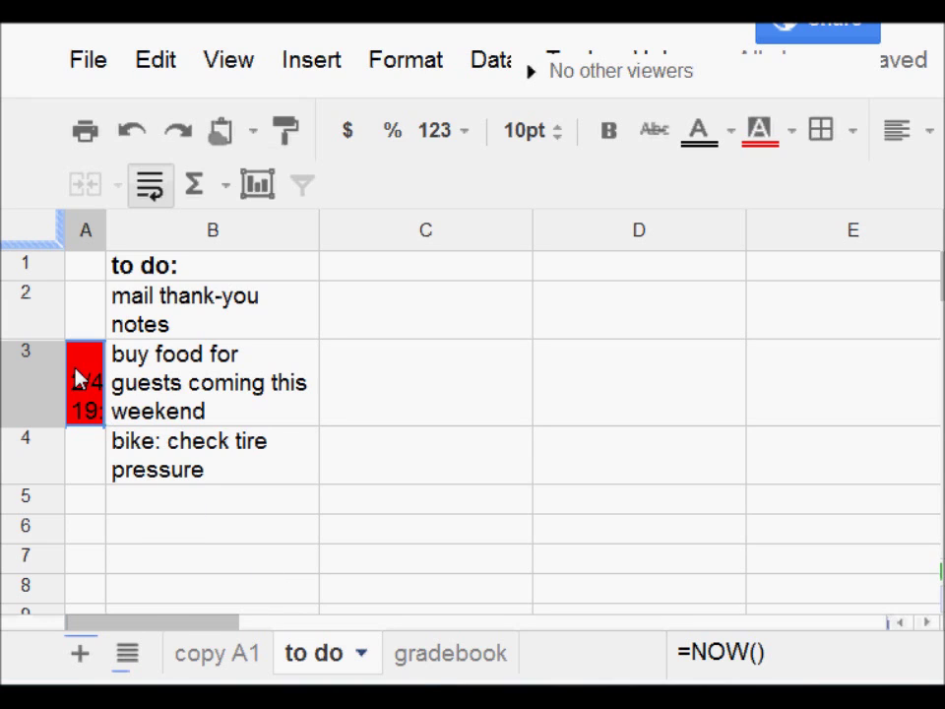
right_click(78, 379)
drag(412, 445, 417, 569)
click(289, 626)
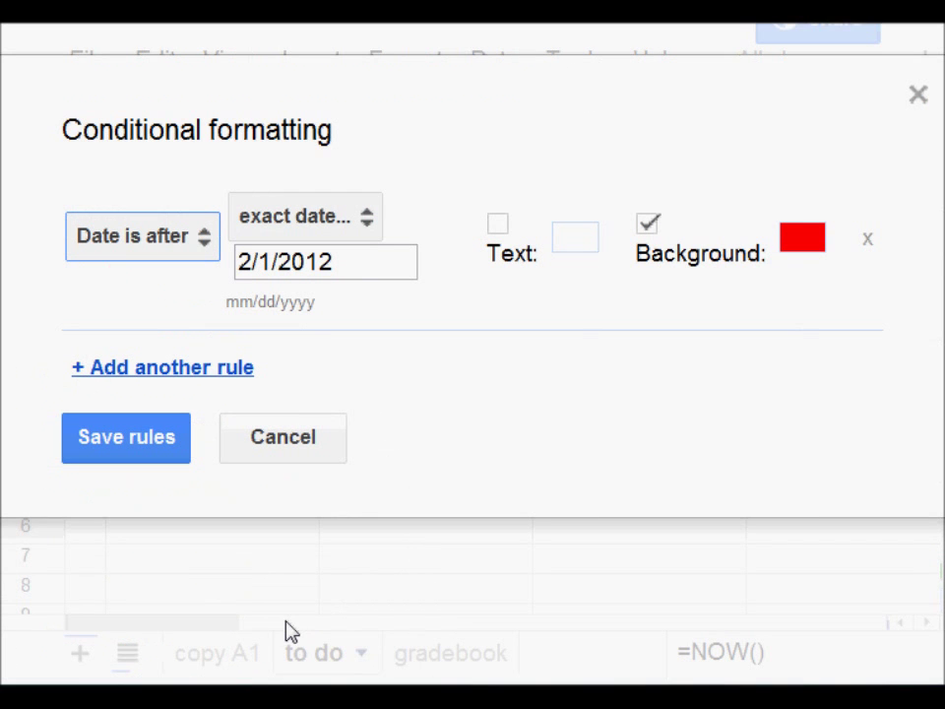
click(273, 262)
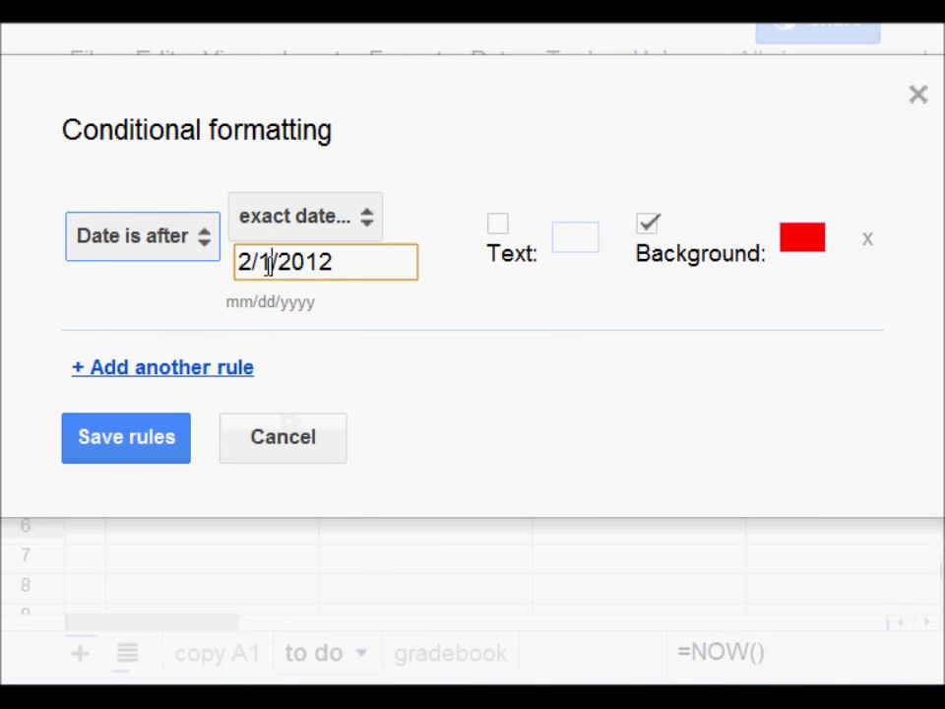
key(BackSpace)
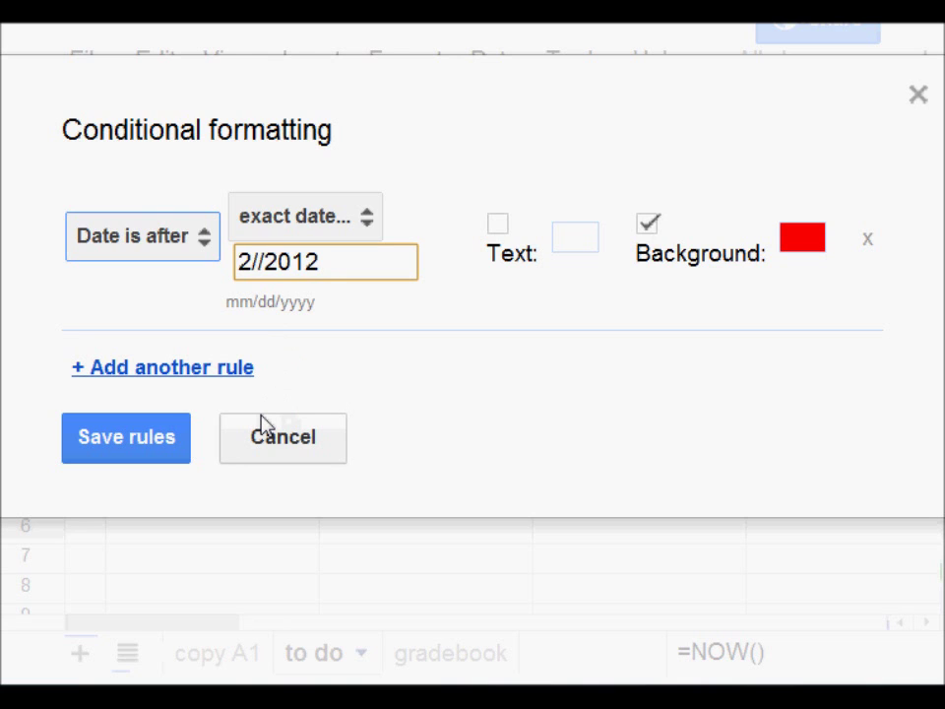
text(9)
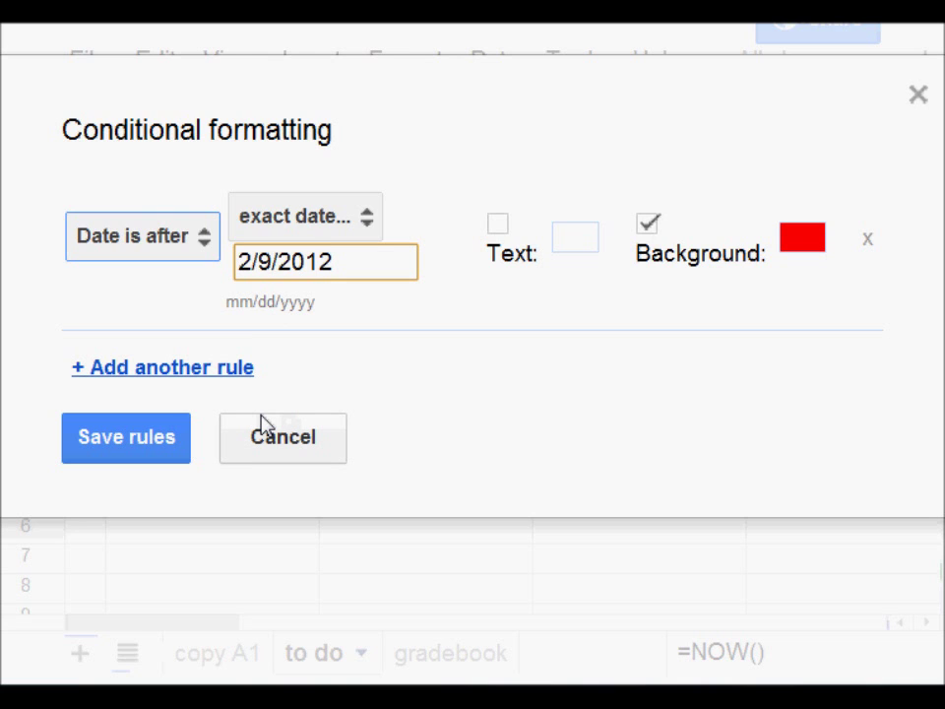
click(138, 446)
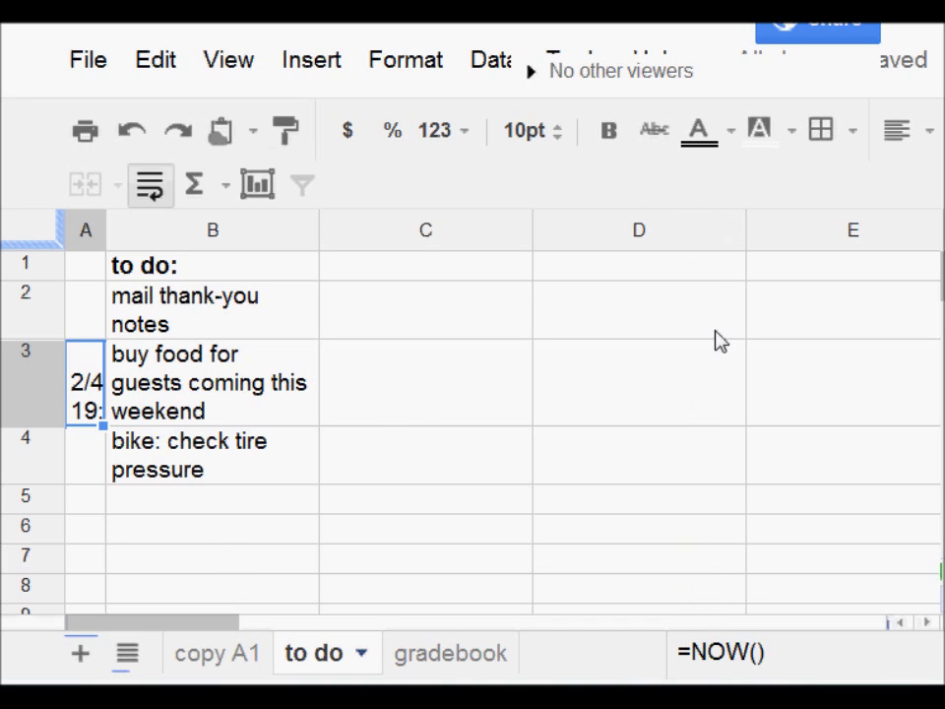
Set A3's timestamp text color to white and check the result
click(719, 136)
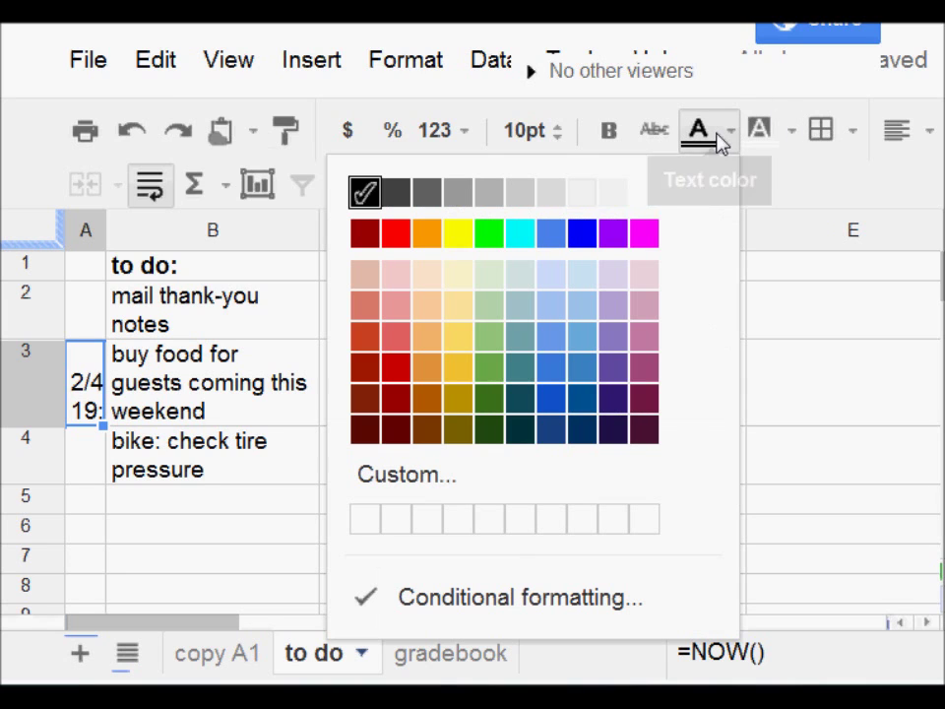
click(643, 194)
click(356, 563)
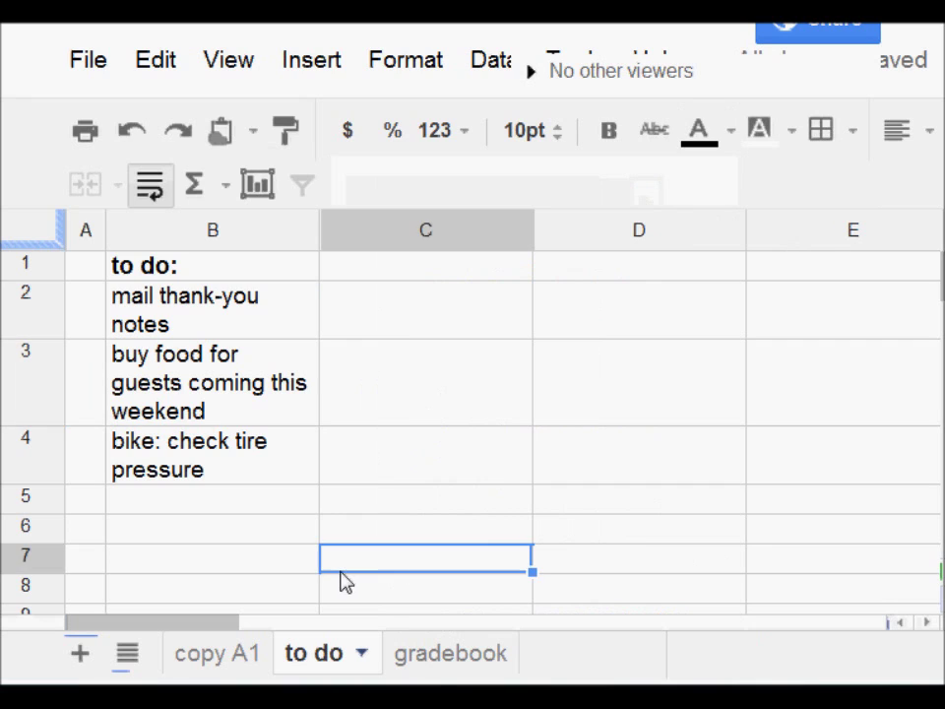
key(Left)
key(Left)
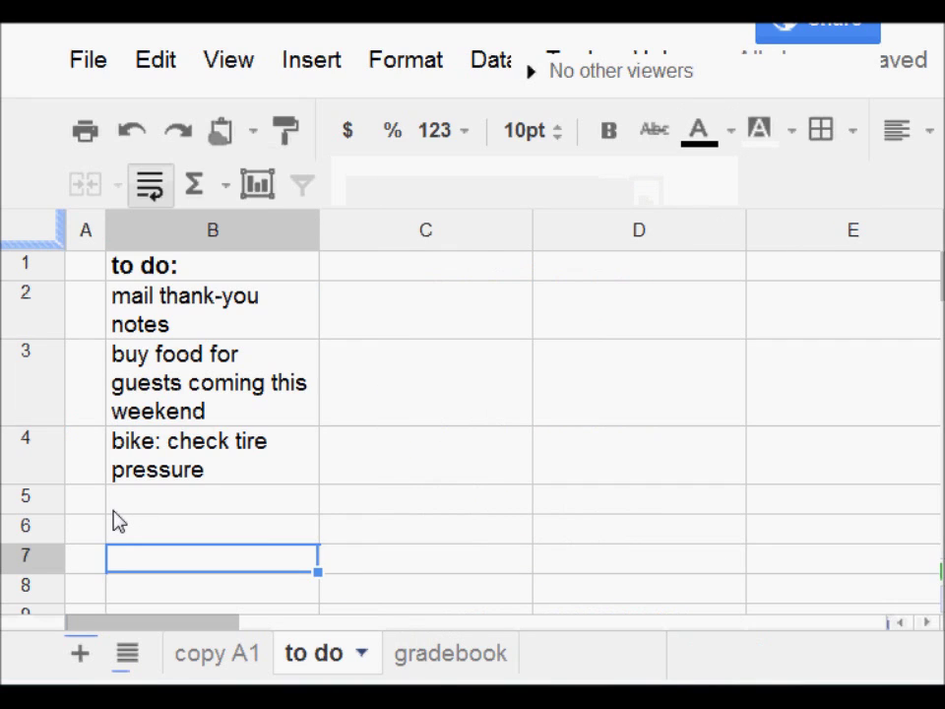
key(Up)
key(Up)
key(Up)
key(Up)
key(Up)
key(Down)
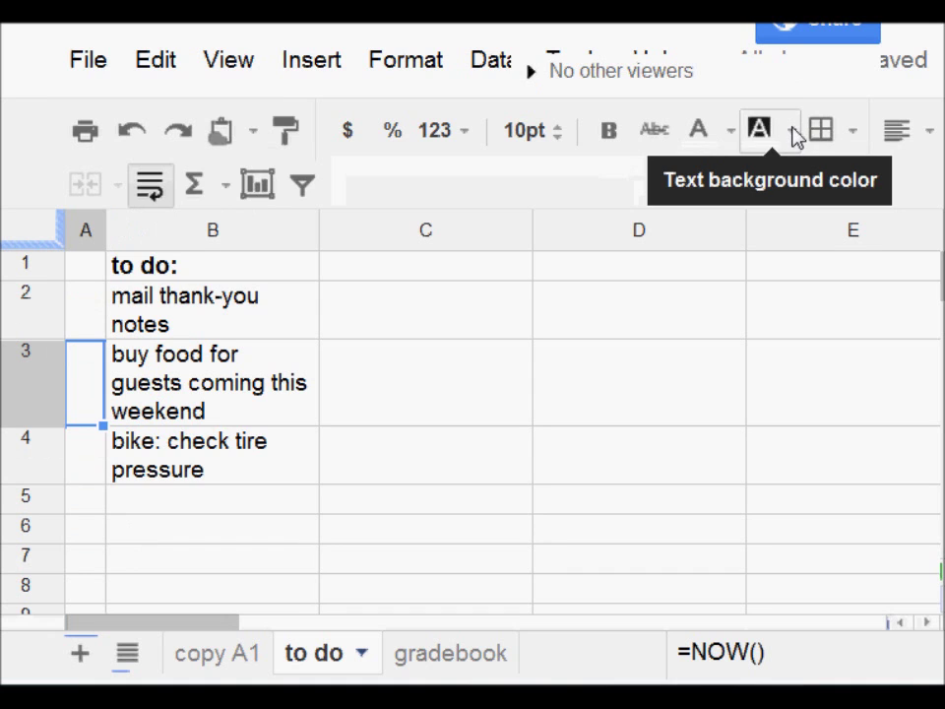
Give A3 a yellow background and yellow text to hide the timestamp, then verify
click(851, 139)
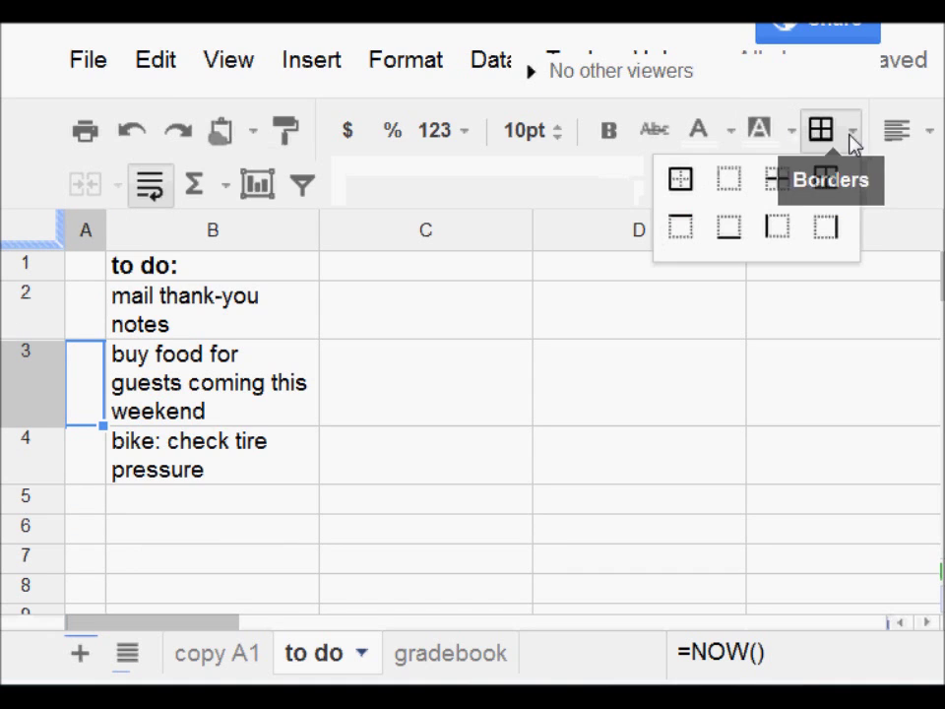
click(791, 136)
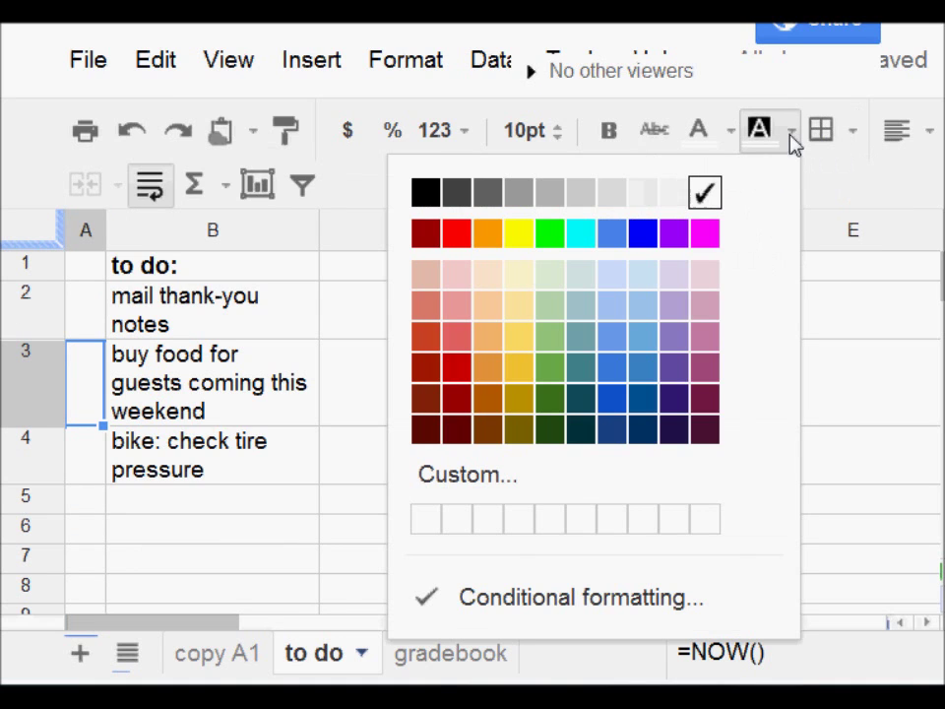
click(520, 236)
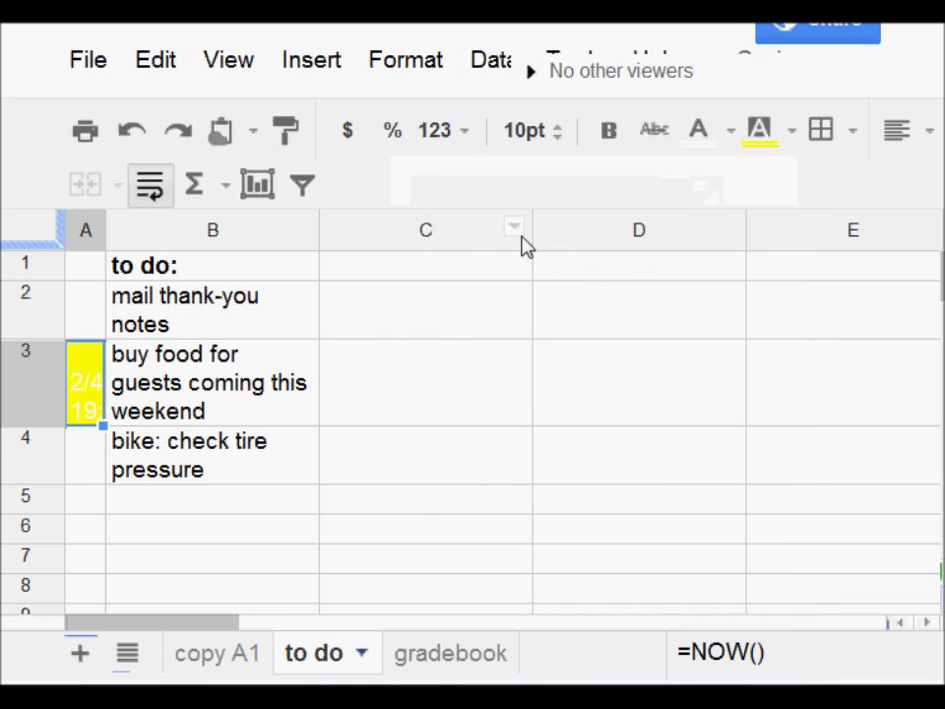
click(734, 133)
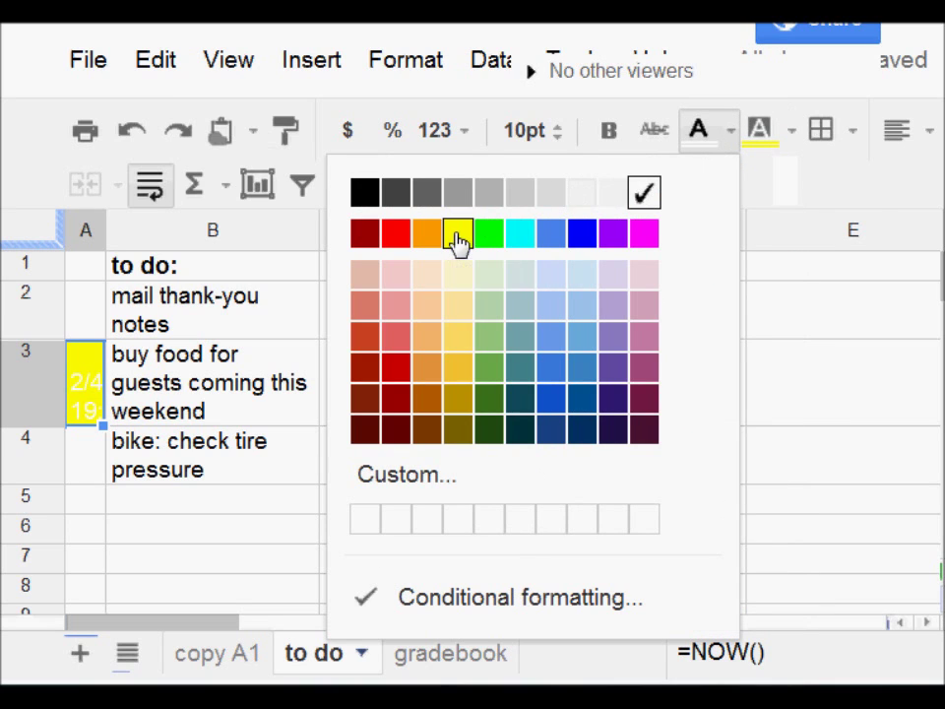
click(457, 236)
click(214, 548)
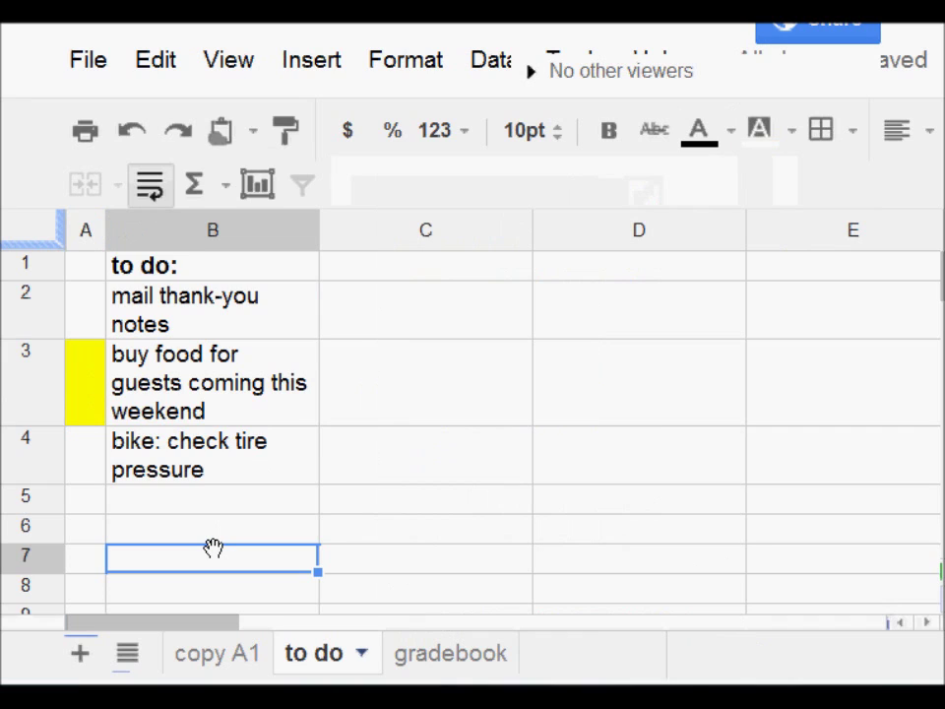
key(Up)
key(Up)
key(Up)
key(Left)
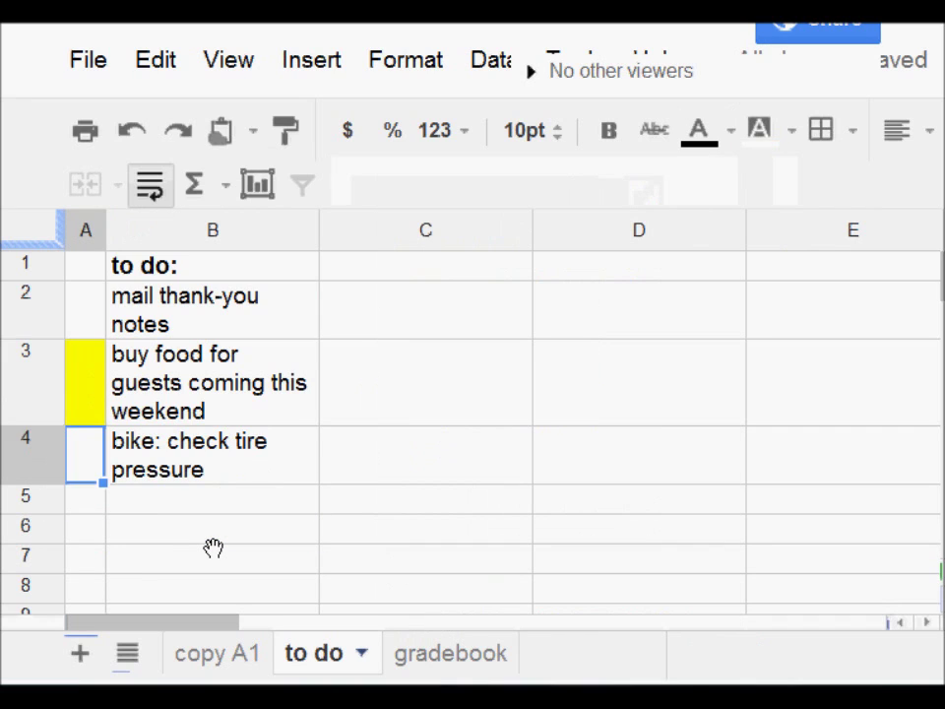
key(Up)
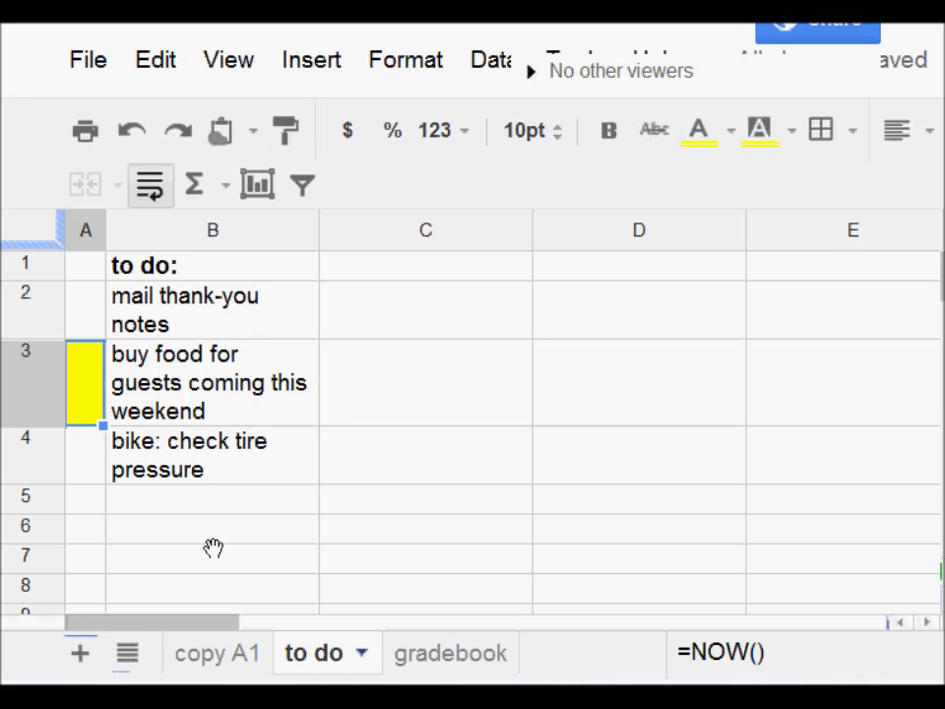
key(Down)
key(Down)
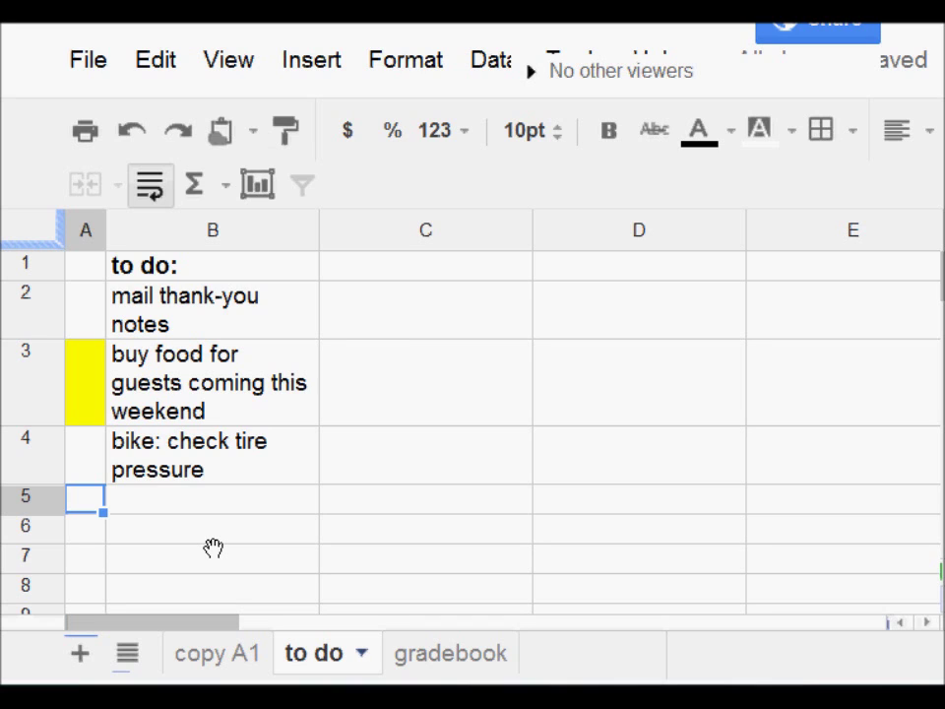
Go to the gradebook sheet and bring up conditional formatting for cell B4
click(431, 660)
key(Right)
key(Left)
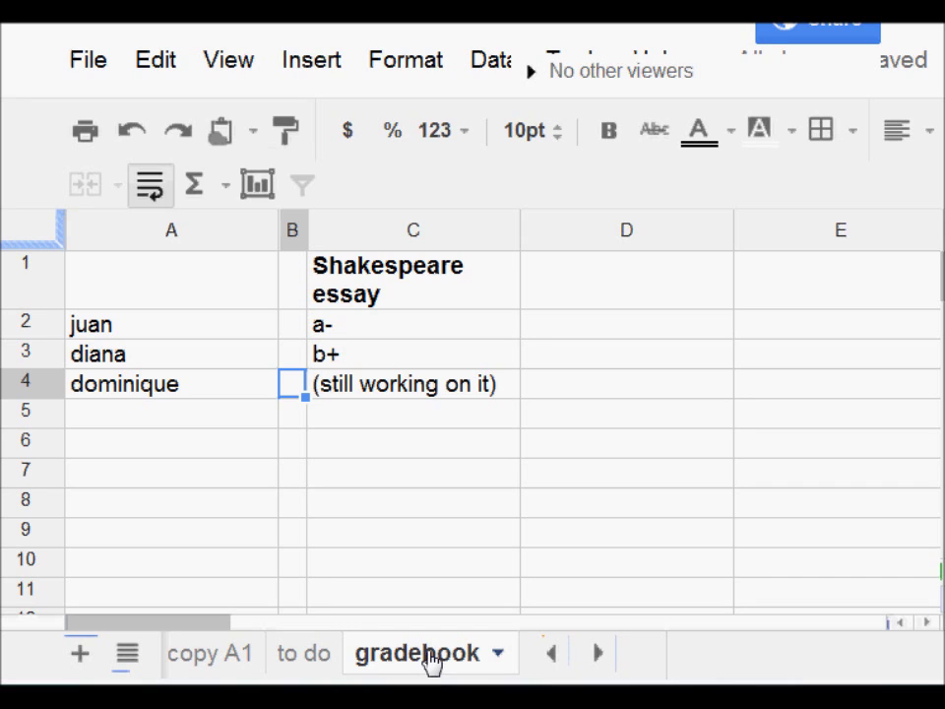
right_click(293, 386)
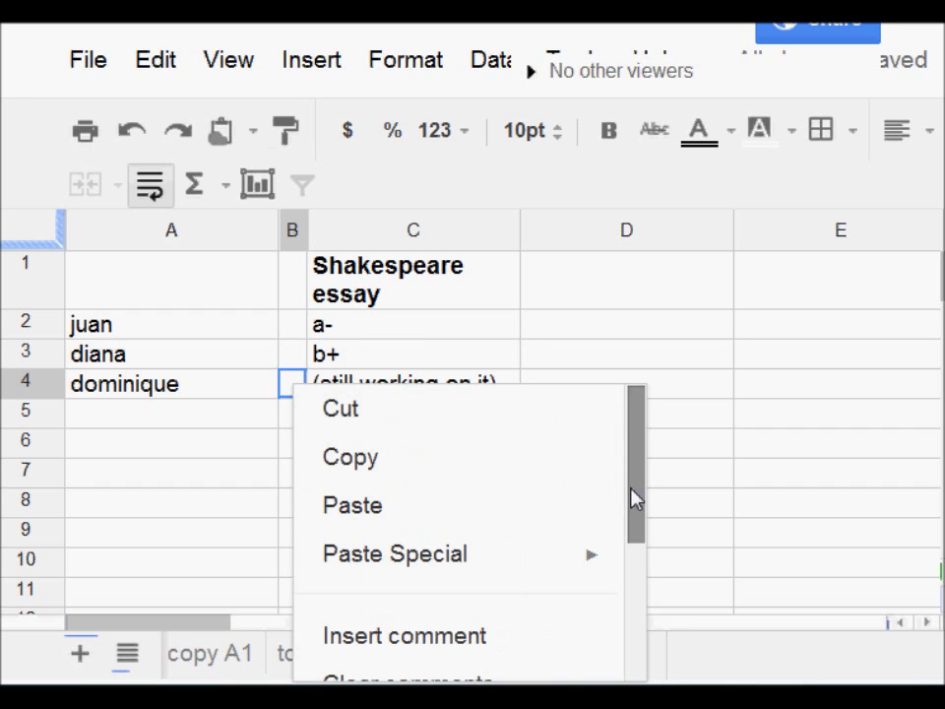
drag(635, 499, 637, 648)
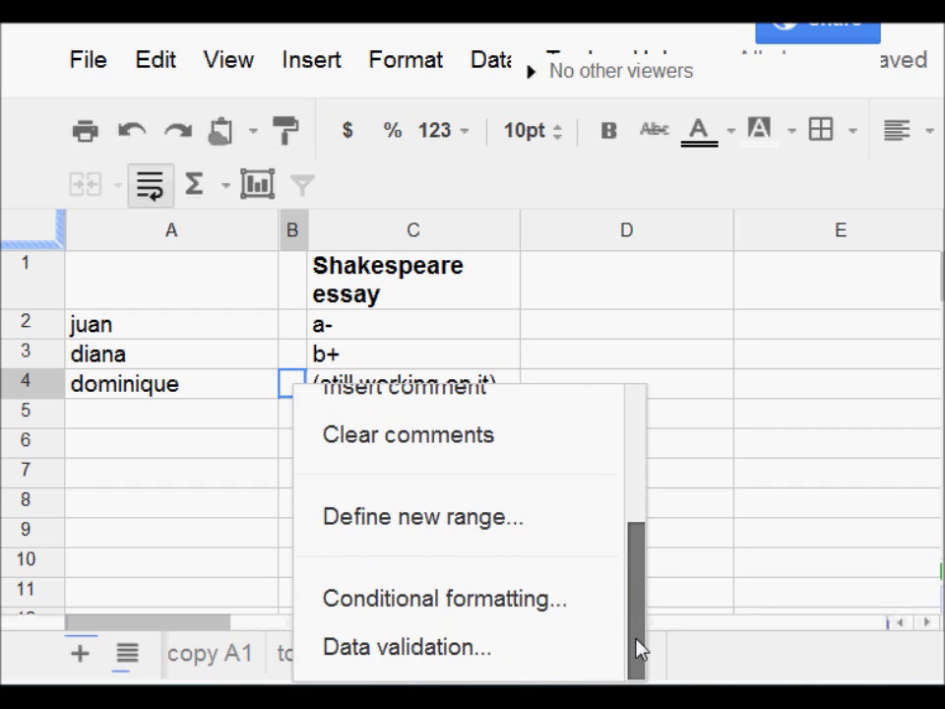
click(480, 611)
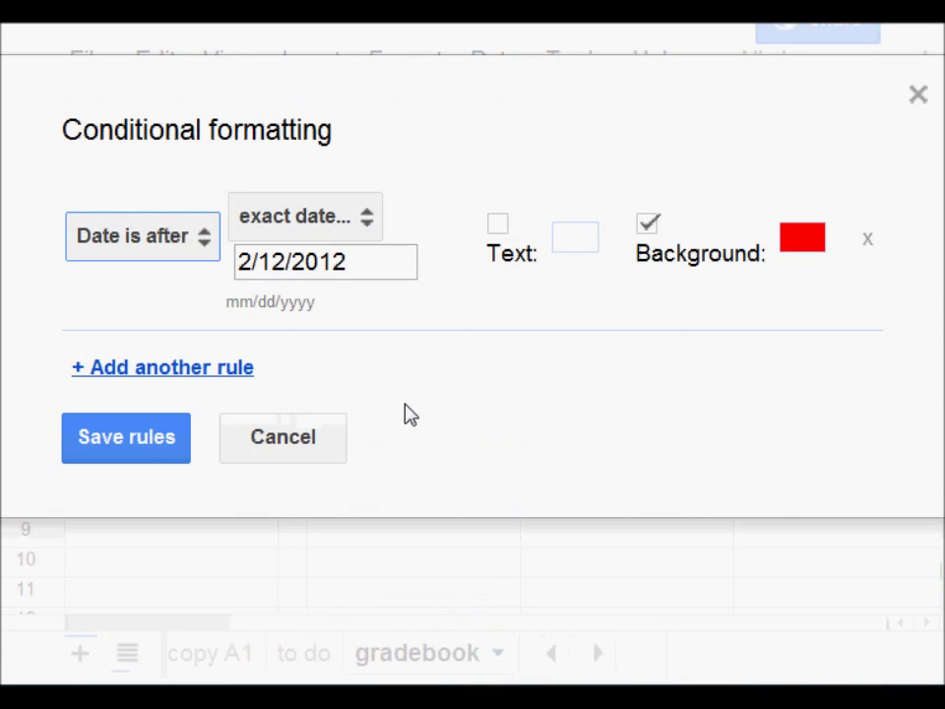
Save a rule: Date is after exact date 2/1/2012, with a red background
click(163, 246)
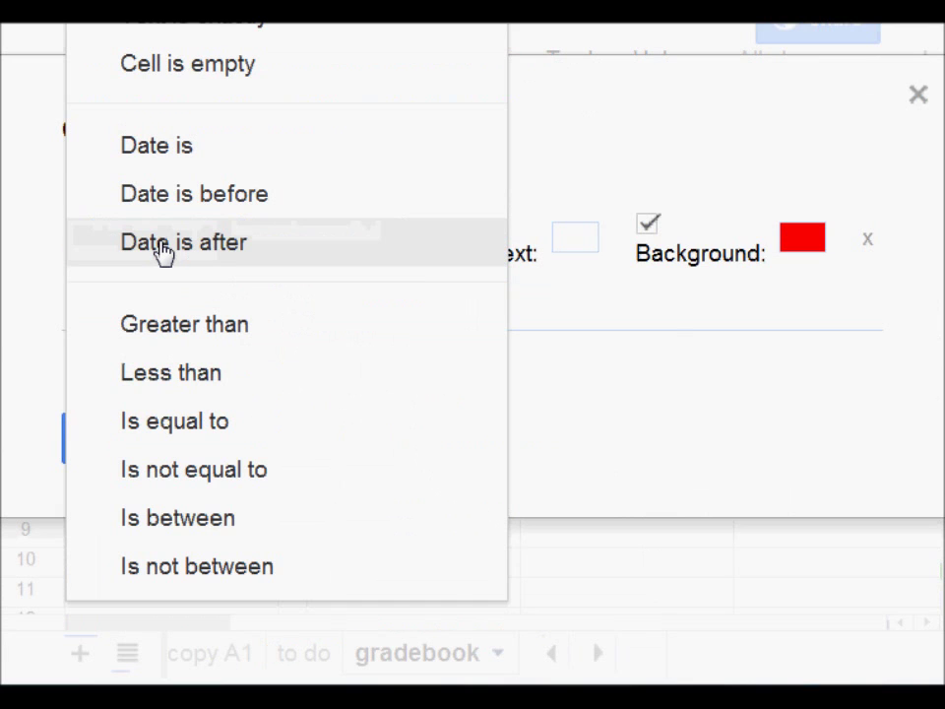
click(163, 252)
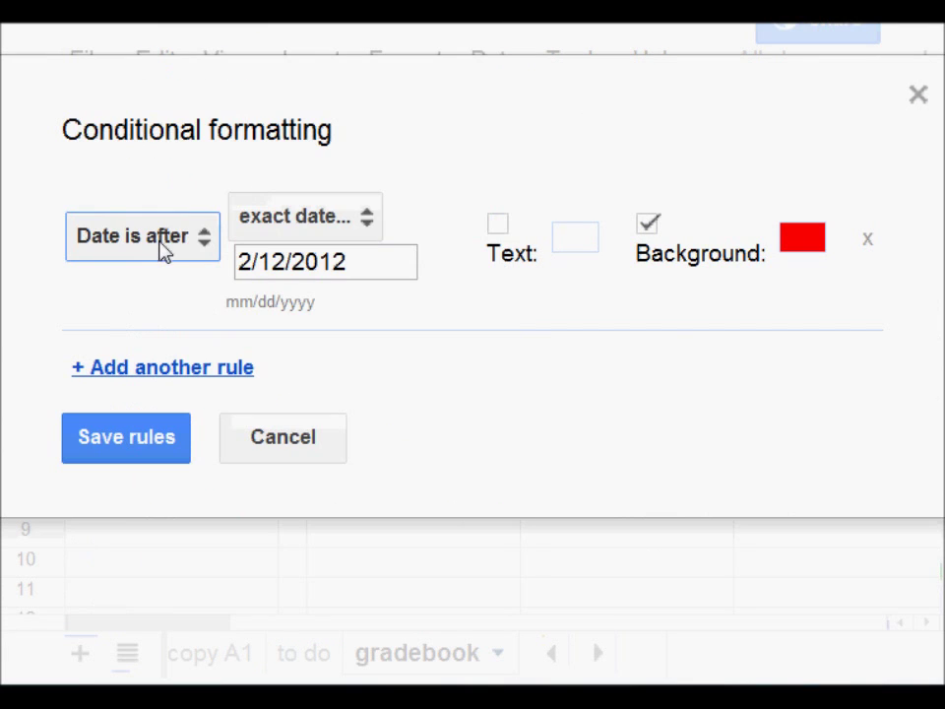
click(330, 228)
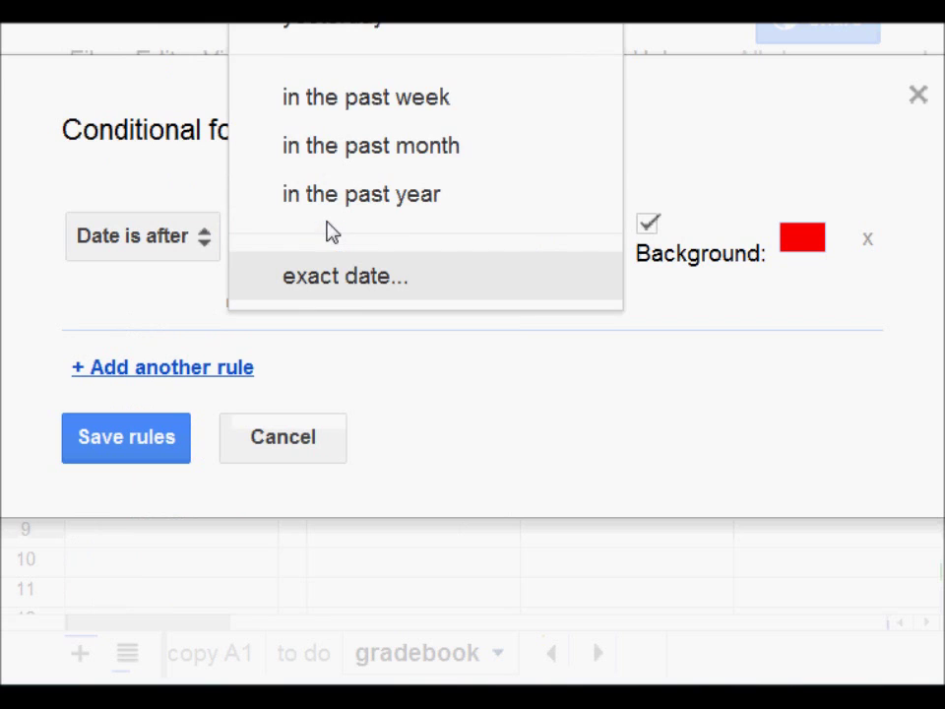
click(329, 279)
click(286, 262)
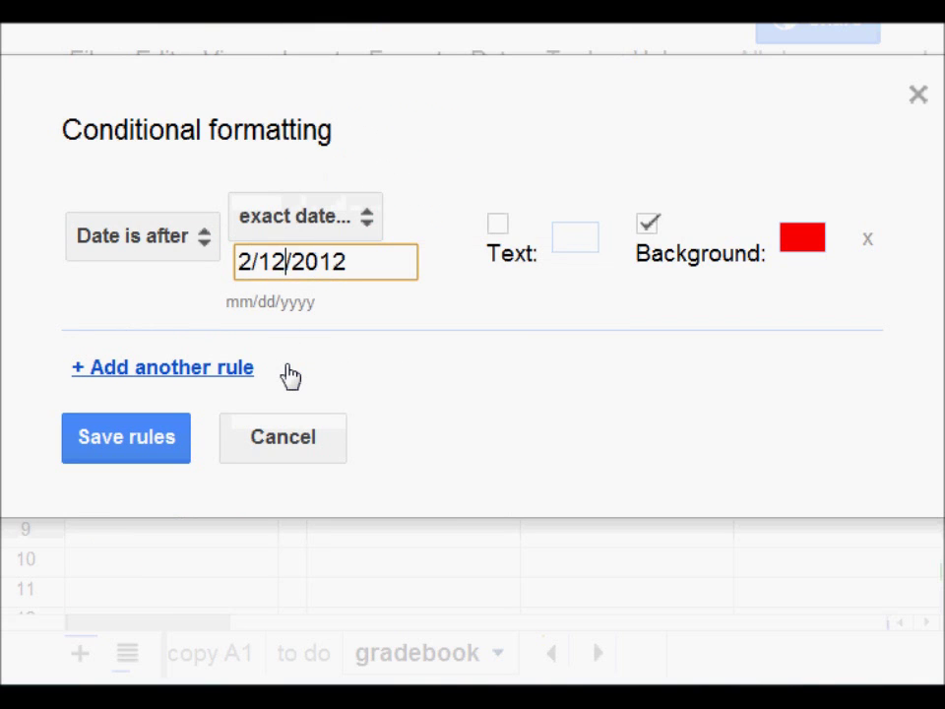
key(BackSpace)
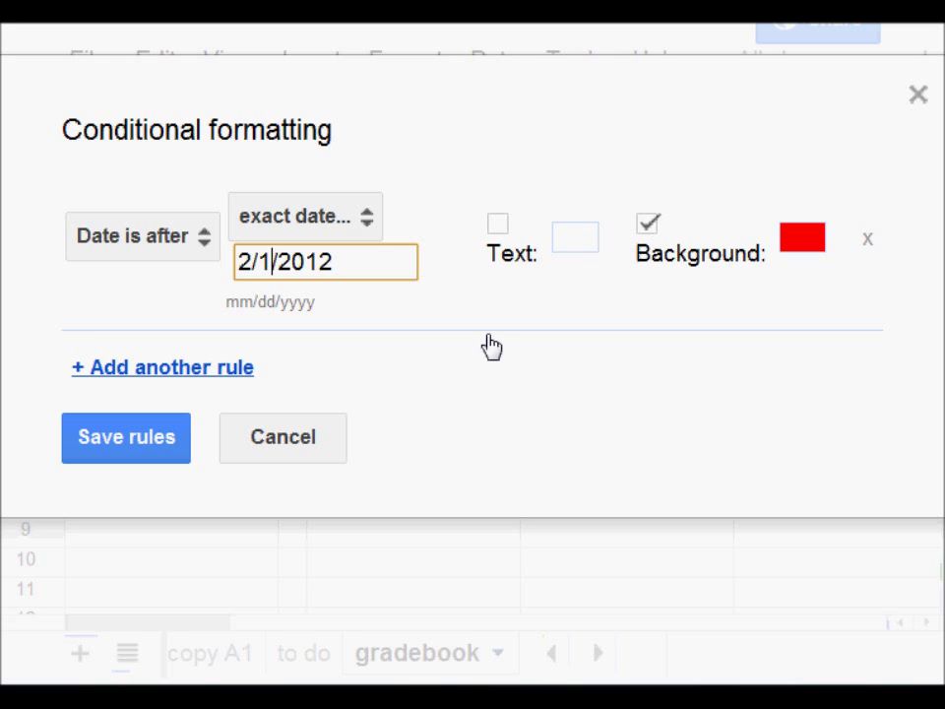
click(647, 223)
click(648, 224)
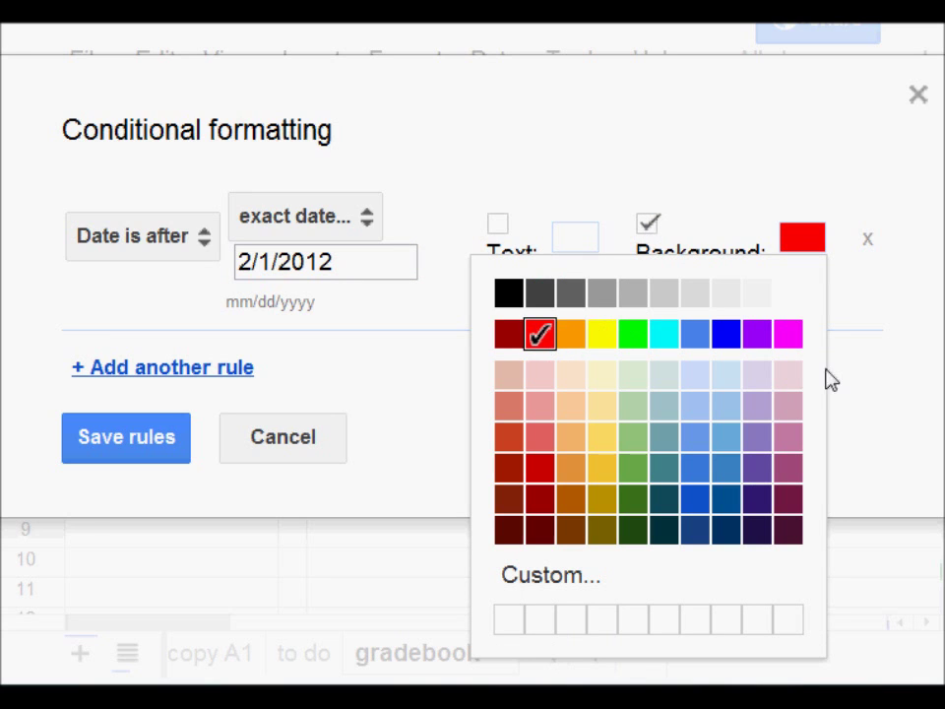
click(544, 335)
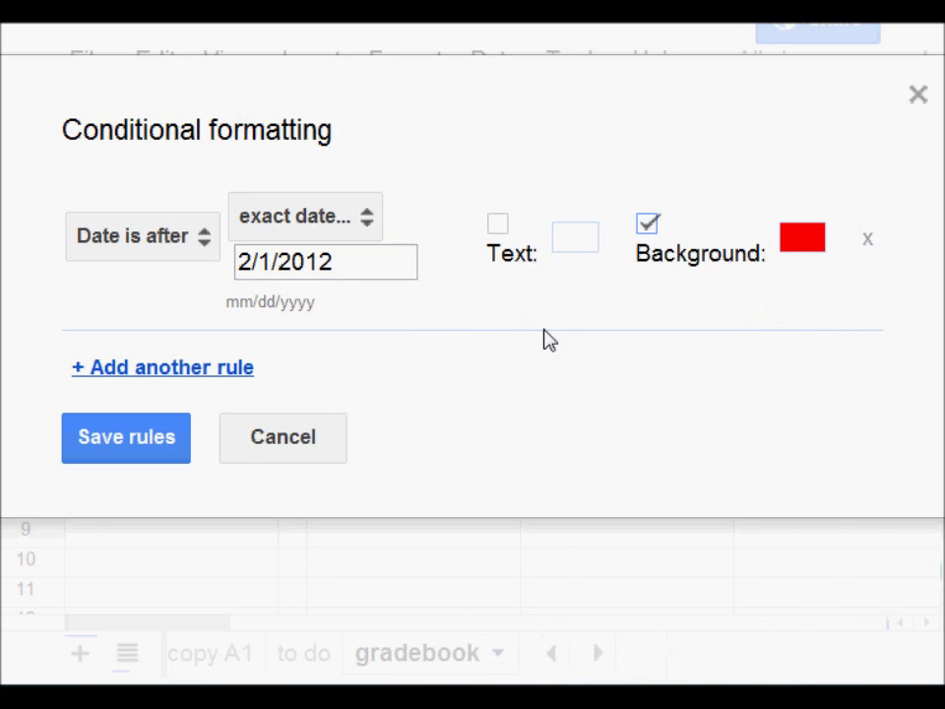
click(122, 462)
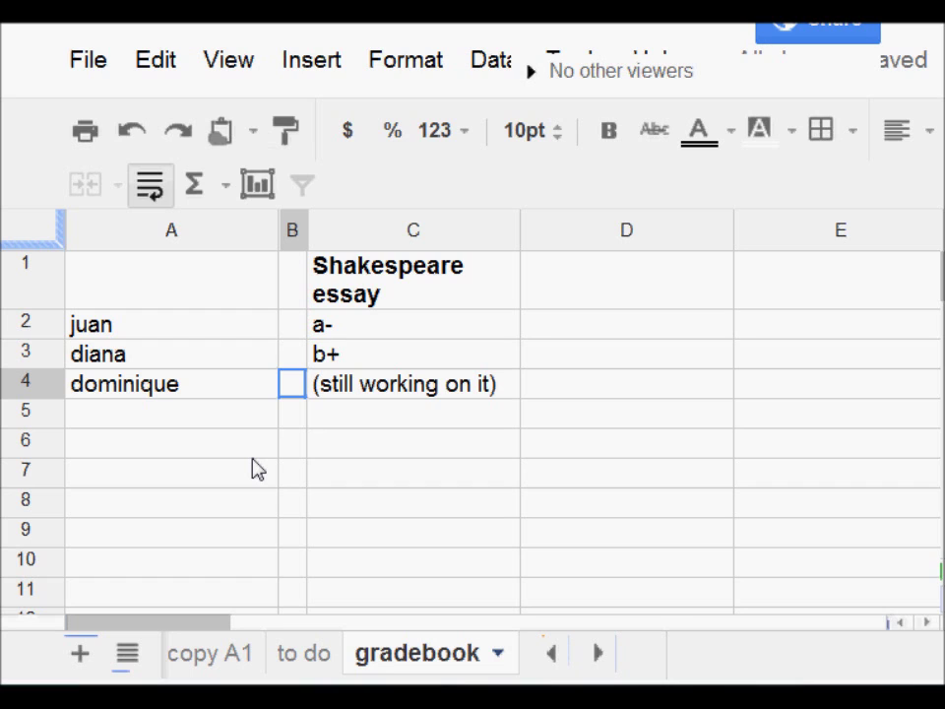
Enter =now() in B4 and widen column B to show the full date and time
text(=)
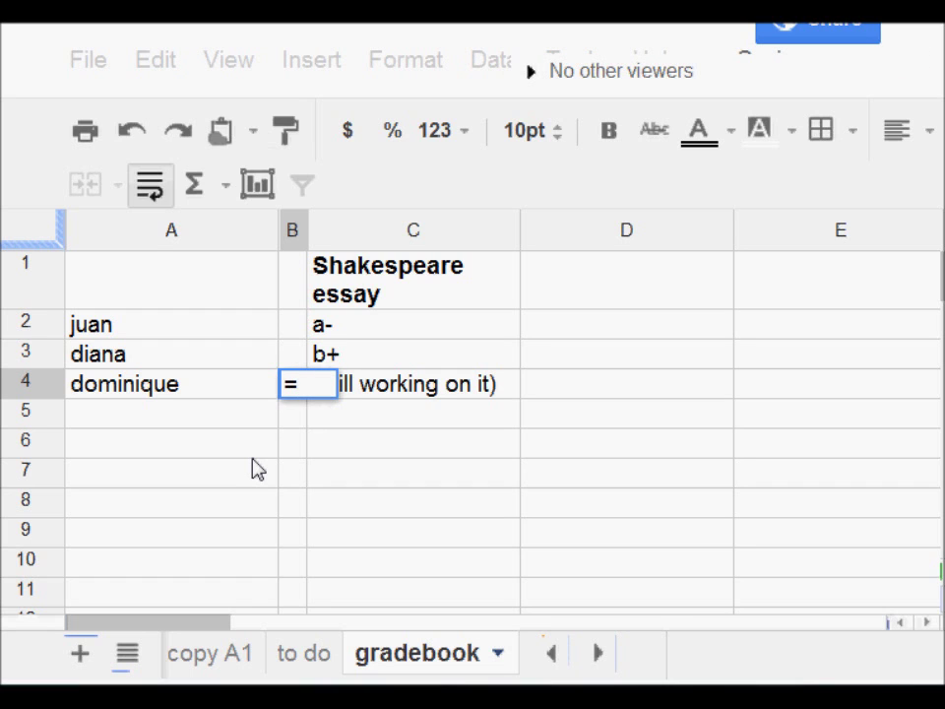
text(now()
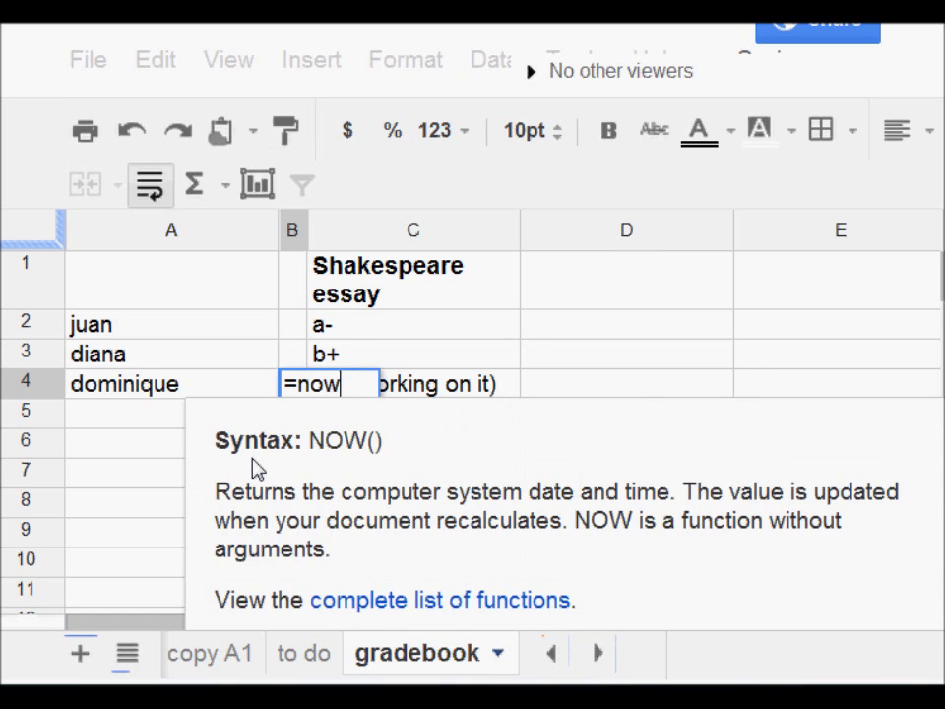
text())
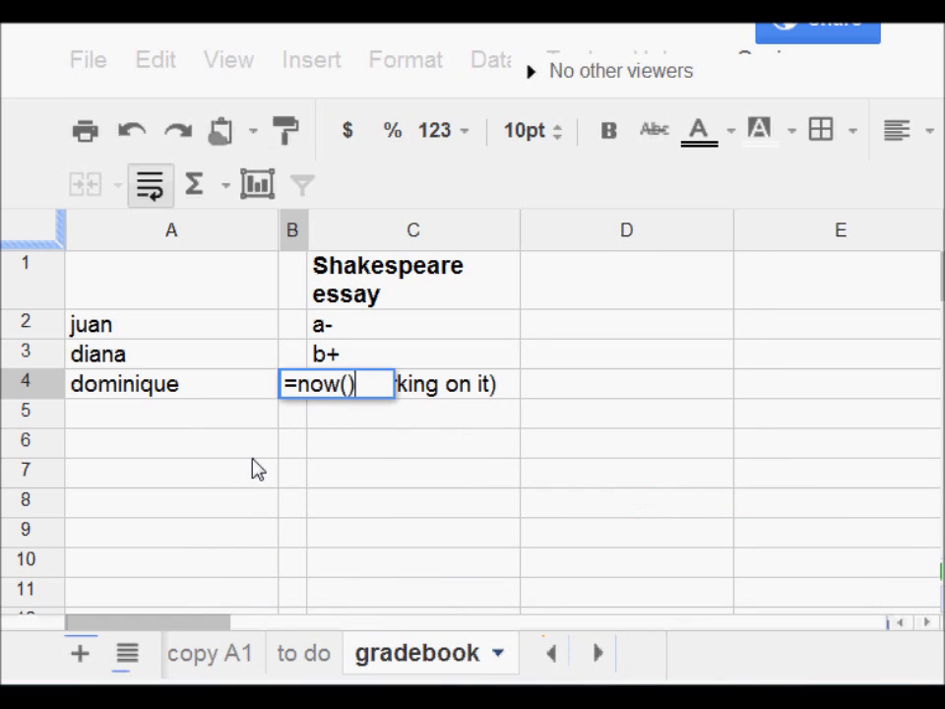
key(Return)
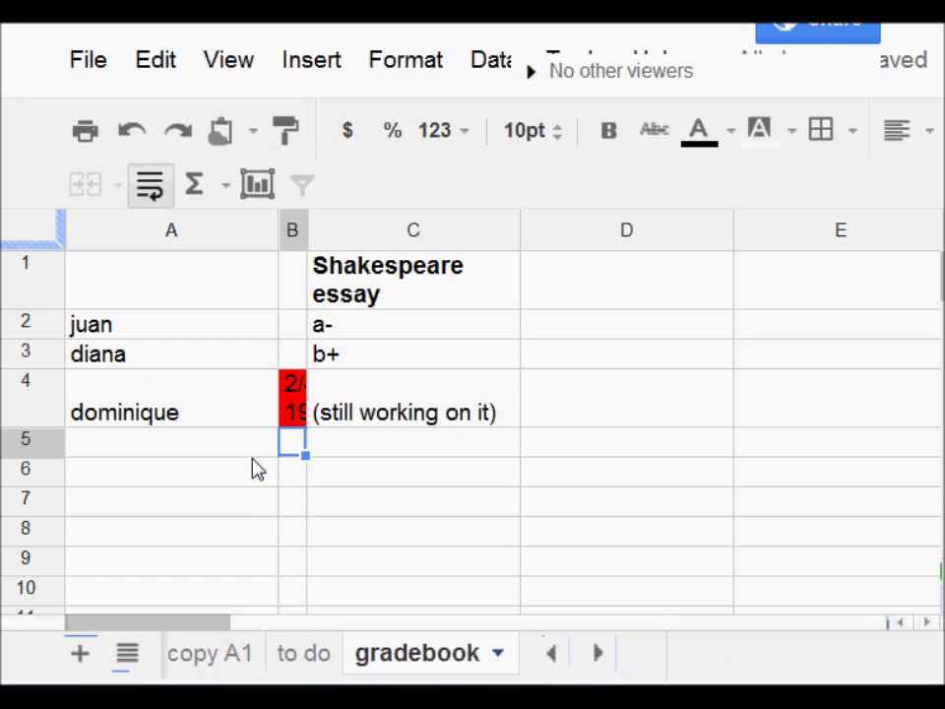
key(Up)
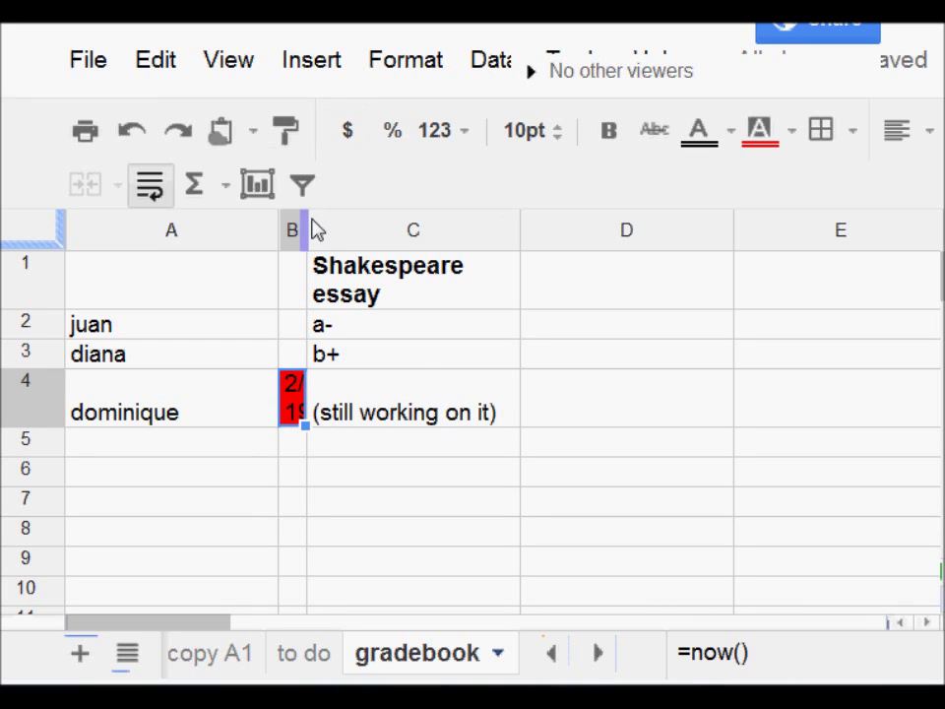
drag(305, 219, 473, 213)
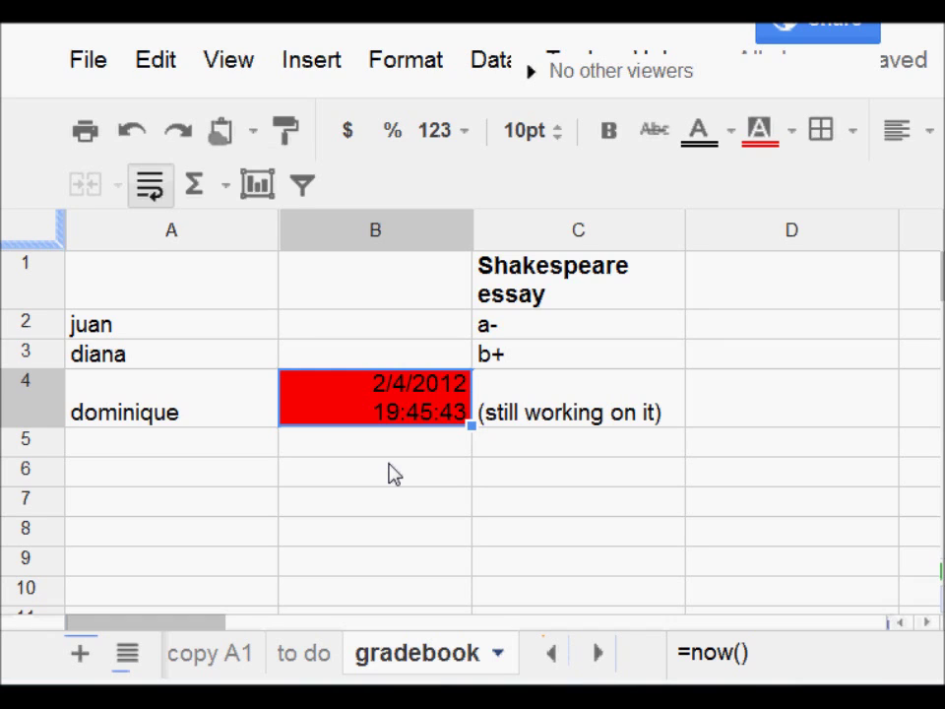
Change B4's conditional formatting cutoff date from 2/1/2012 to 2/9/2012 and save the rule
right_click(393, 418)
drag(724, 517, 711, 647)
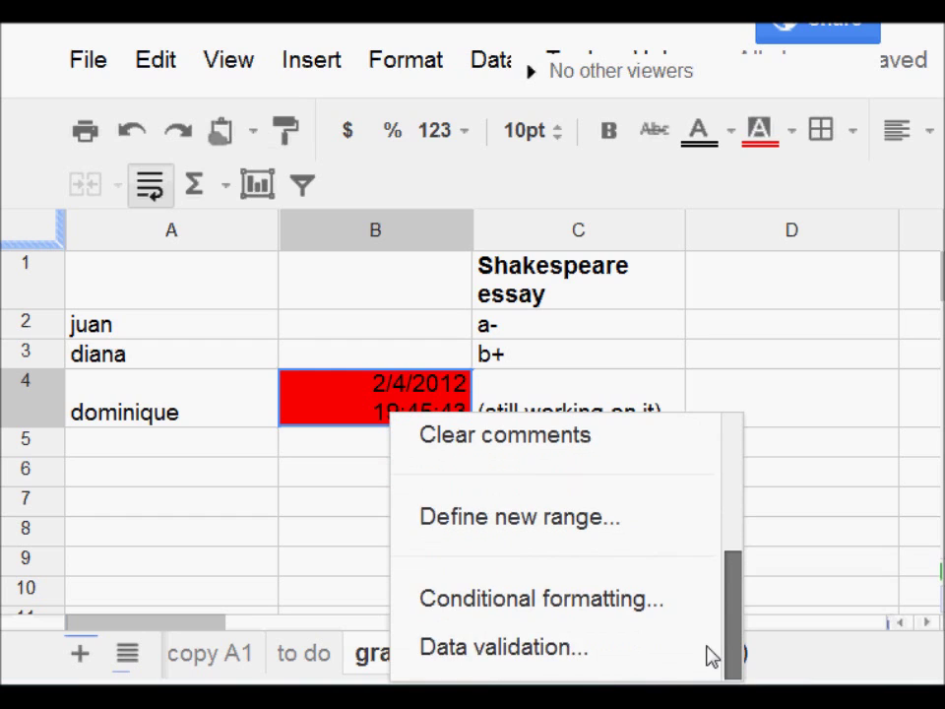
click(610, 611)
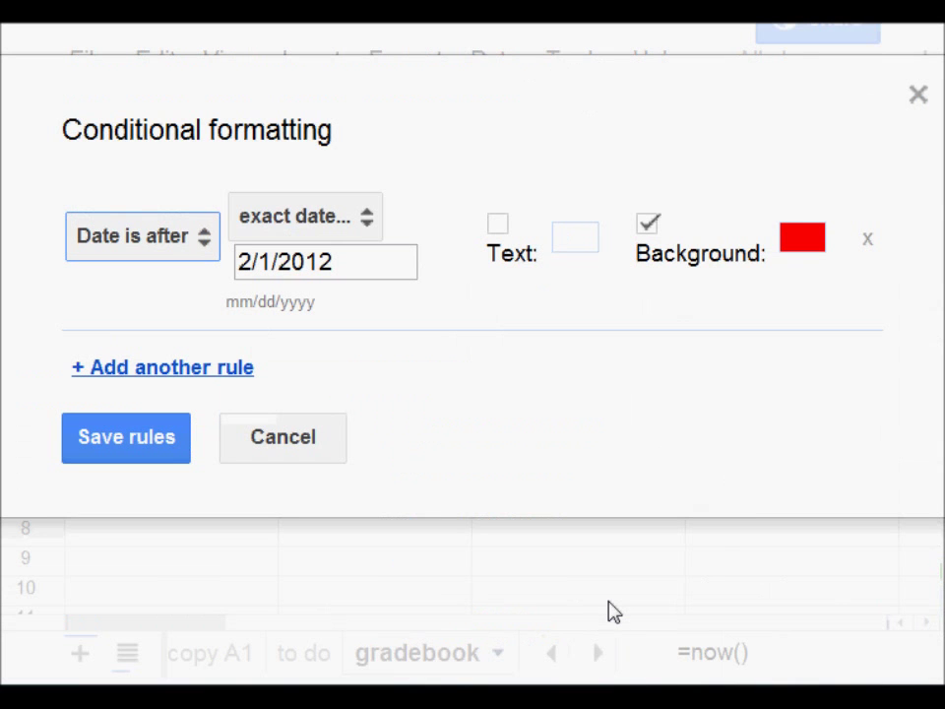
click(272, 262)
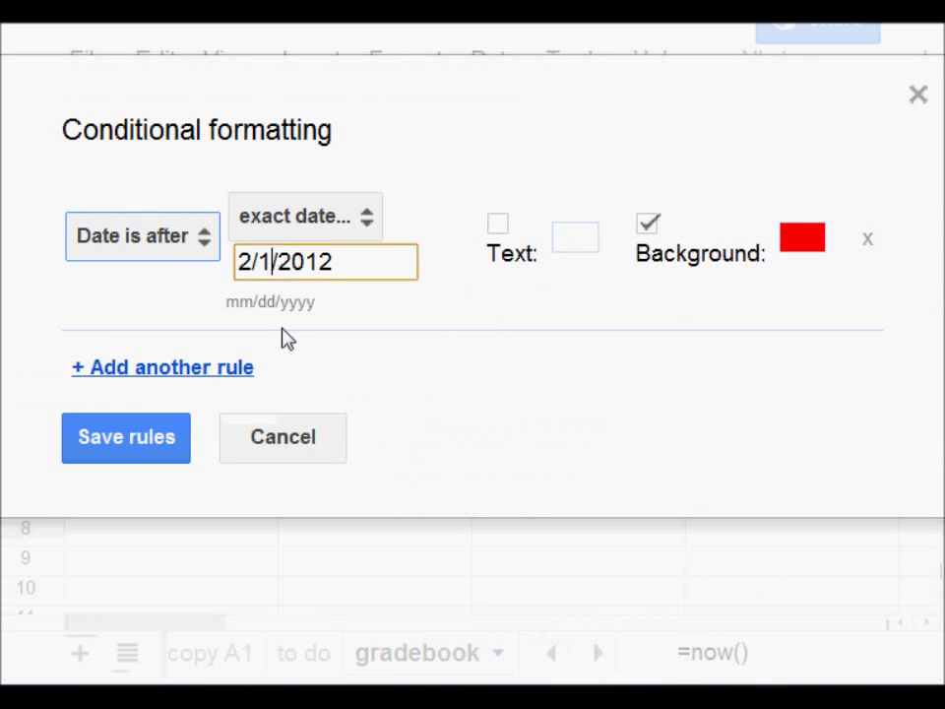
key(BackSpace)
text(9)
click(133, 452)
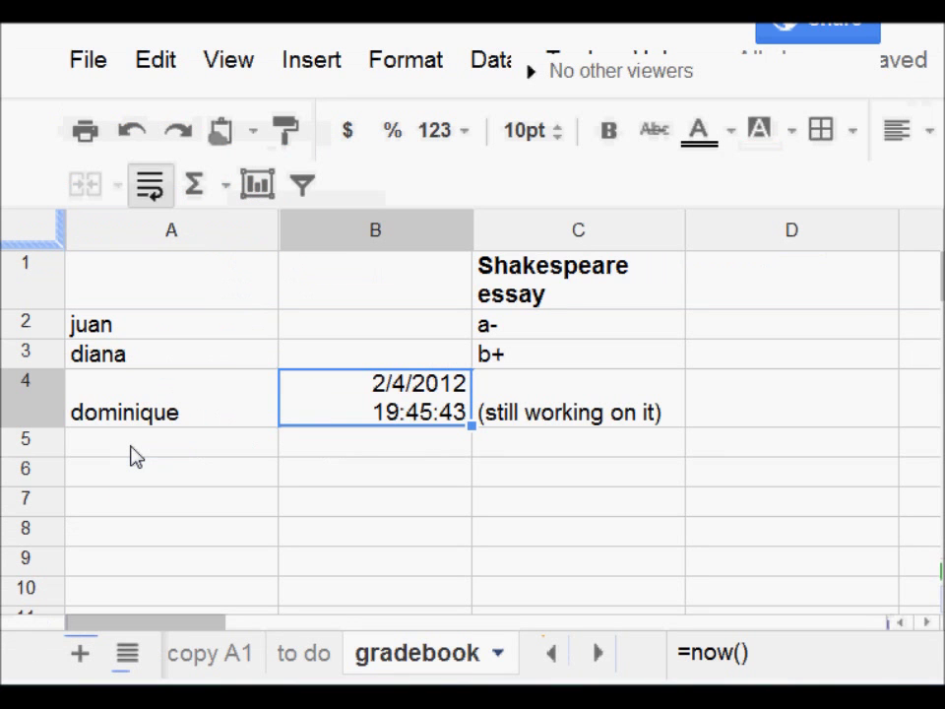